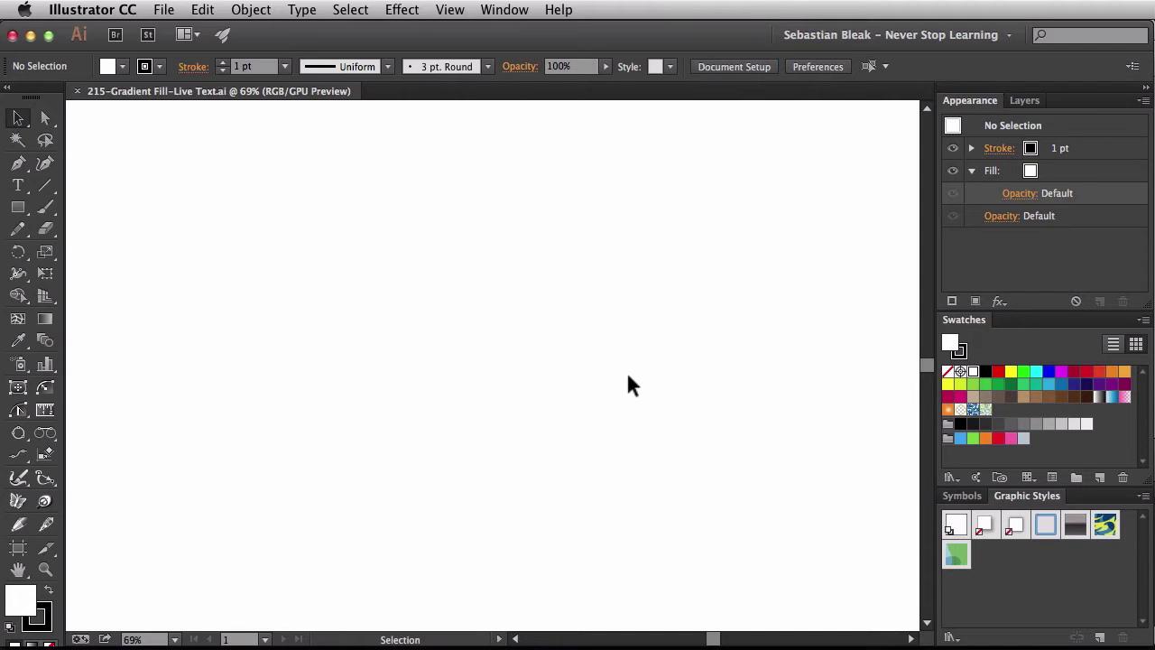
- Create live text reading ADOBE on the first line and GRIND on the second
{"action": "key", "text": "t"}
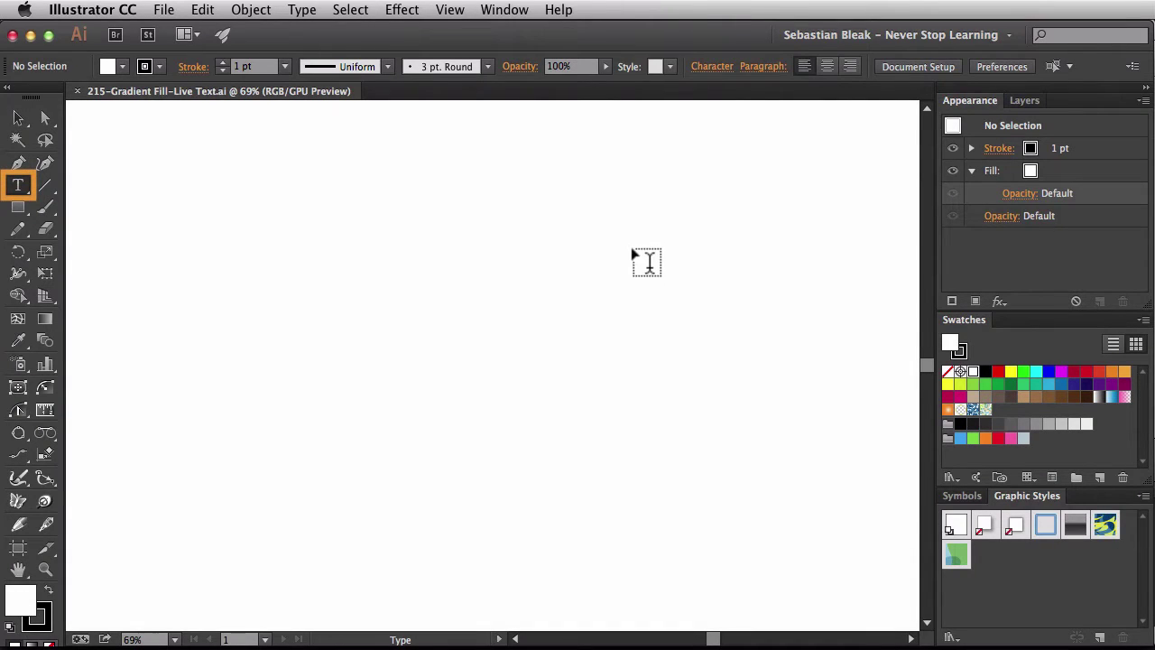
{"action": "left_click", "coordinate": [633, 250]}
{"action": "key", "text": "shift"}
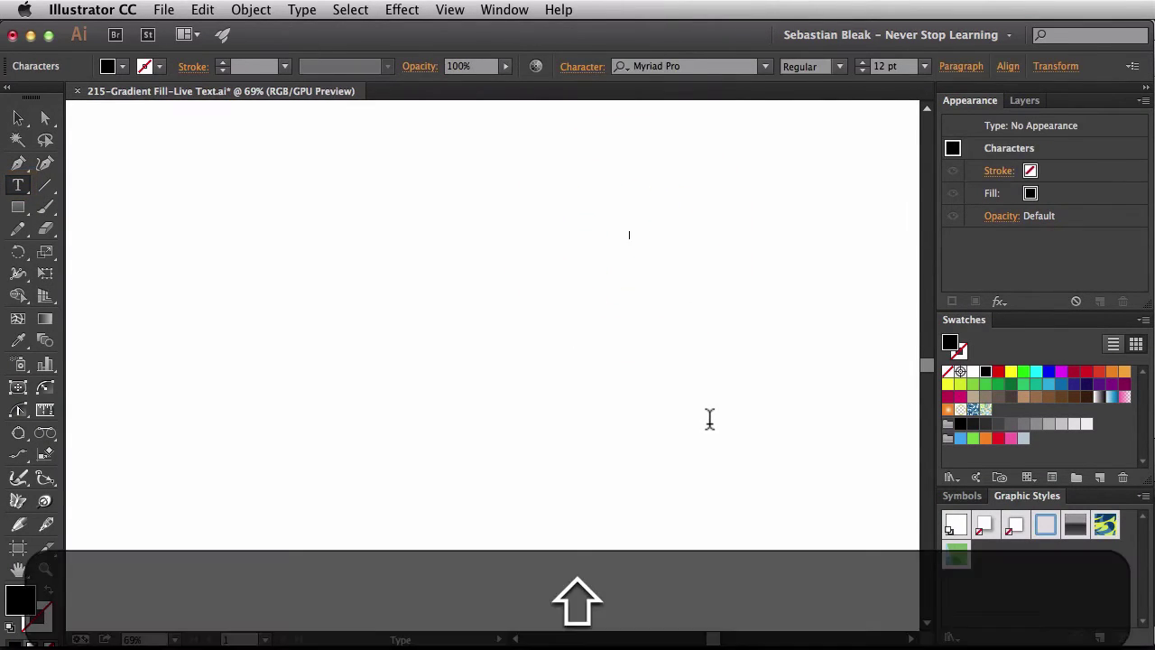
{"action": "type", "text": "ADOBE"}
{"action": "key", "text": "shift+Return"}
{"action": "type", "text": "GRIND"}
{"action": "key", "text": "shift+super+Return"}
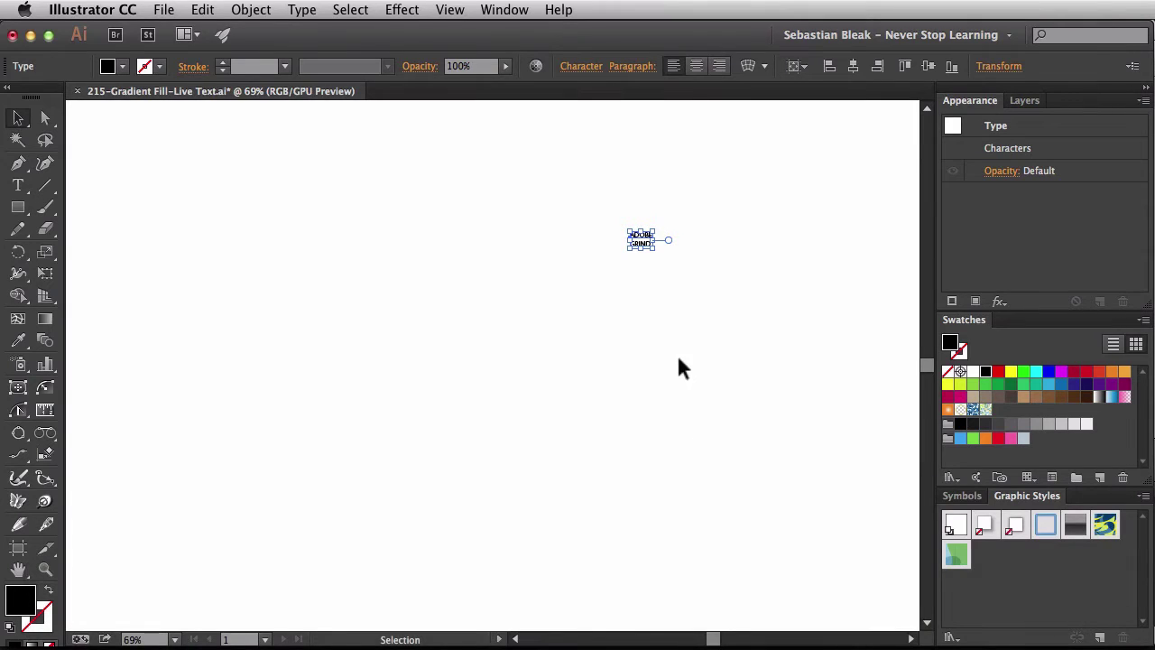
- Enlarge the text object proportionally and center-align its two lines
{"action": "left_click", "coordinate": [641, 247]}
{"action": "left_click_drag", "start_coordinate": [641, 248], "coordinate": [661, 420]}
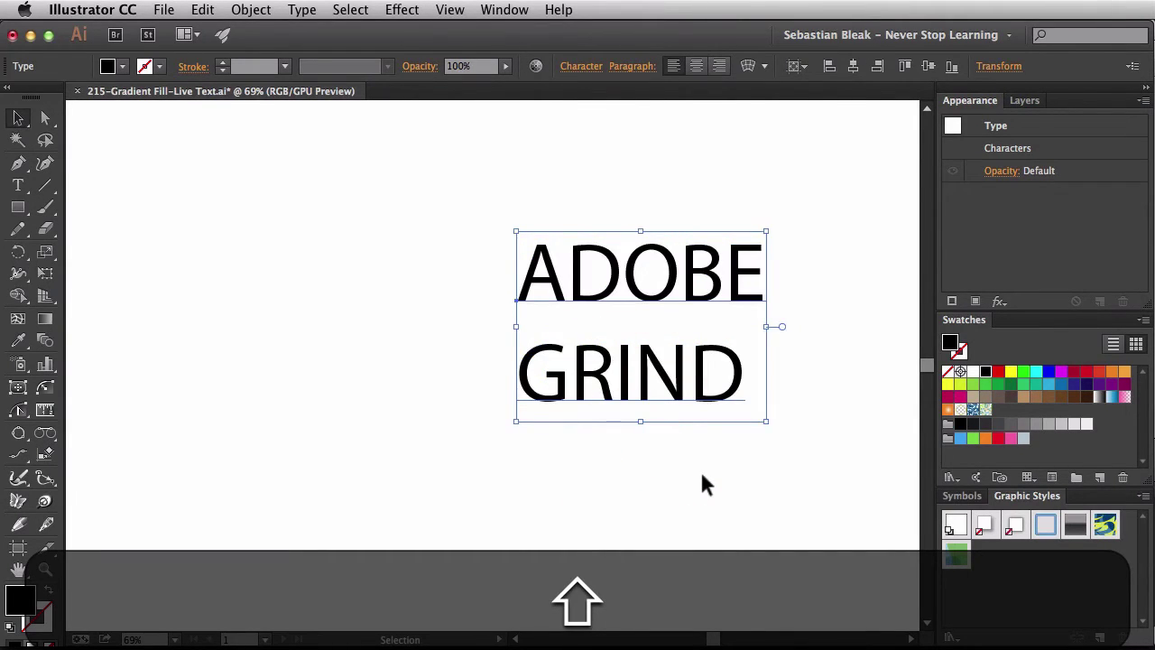
{"action": "key", "text": "super+shift+c"}
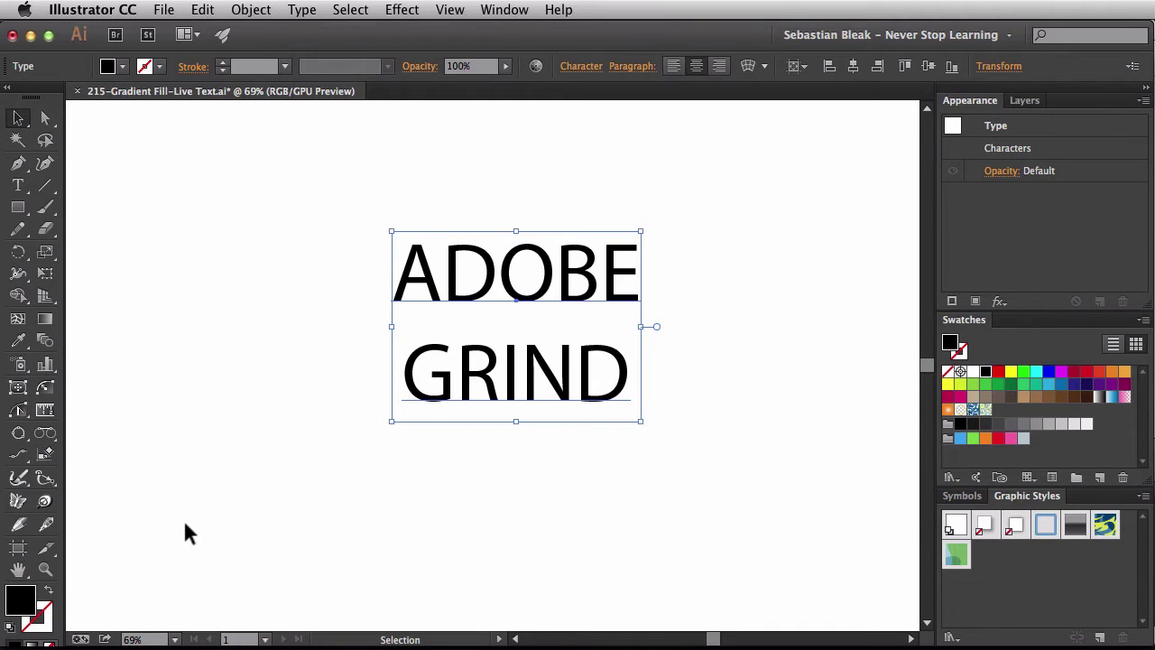
- Apply the Sky gradient swatch as the ADOBE GRIND text object's fill
{"action": "left_click", "coordinate": [1112, 397]}
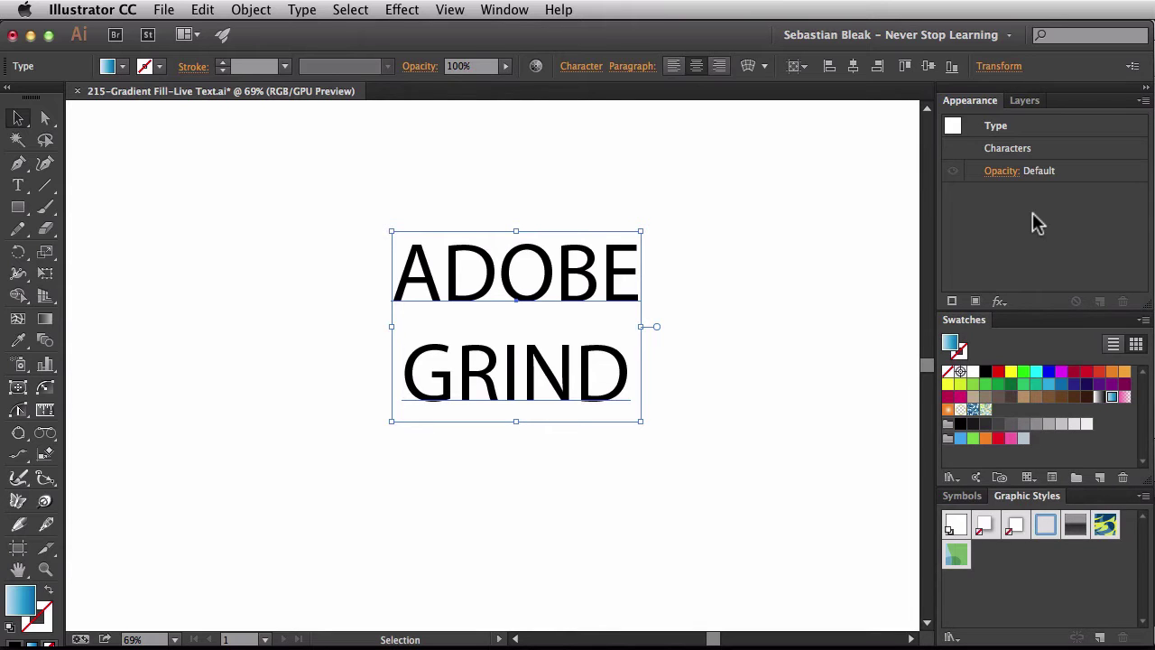
- Set the ADOBE GRIND characters' own fill to None in the Appearance panel
{"action": "double_click", "coordinate": [1054, 148]}
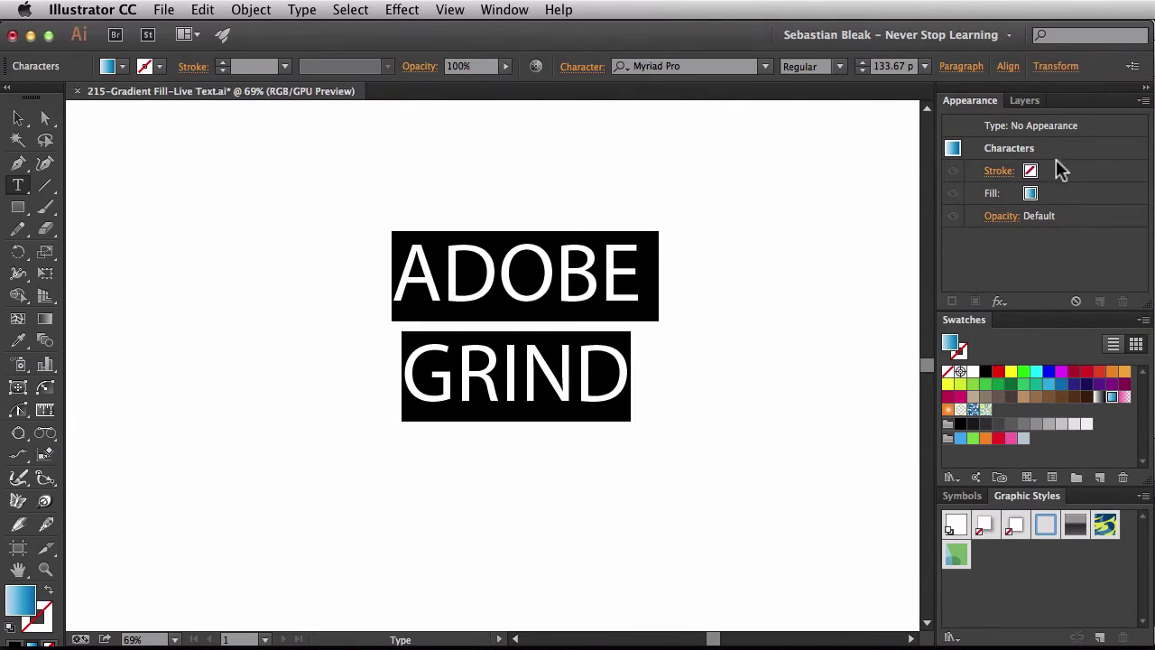
{"action": "left_click", "coordinate": [1030, 195]}
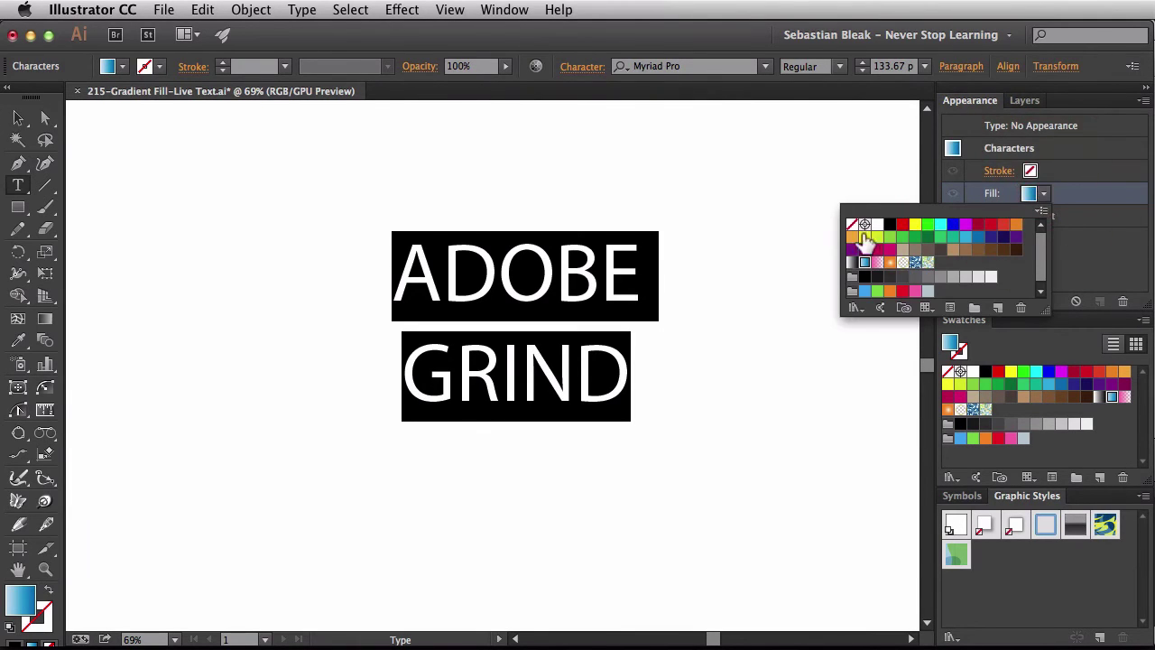
{"action": "left_click", "coordinate": [852, 224]}
{"action": "left_click", "coordinate": [1105, 256]}
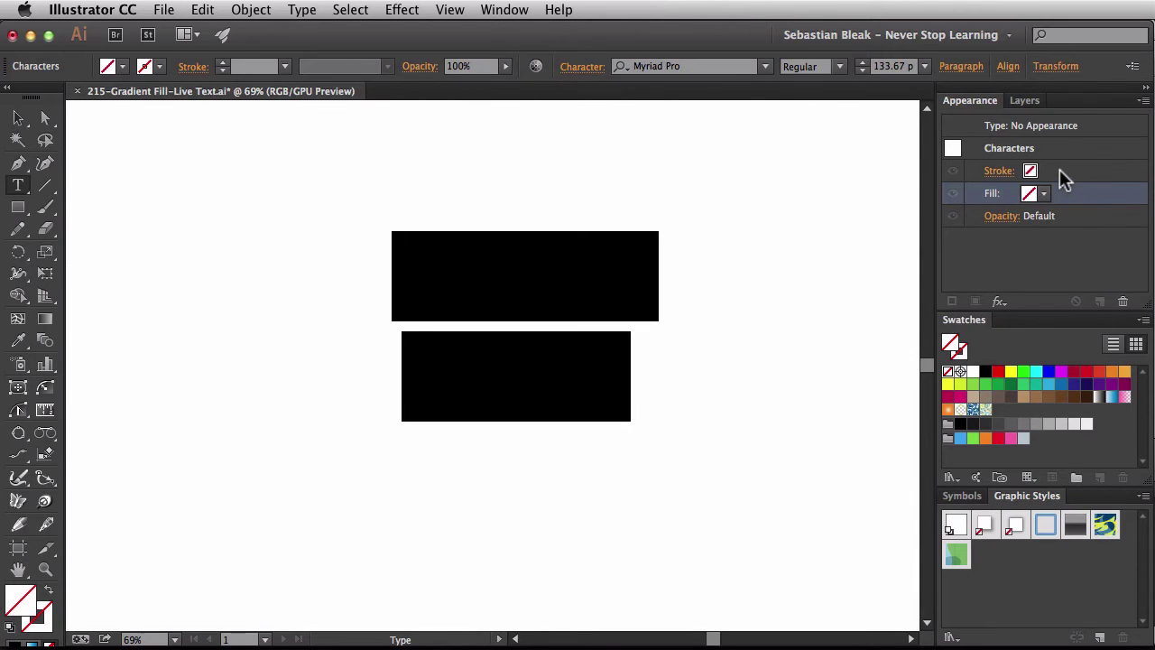
- Add a new fill to the whole type object and set it to the Sky gradient
{"action": "left_click", "coordinate": [1097, 125]}
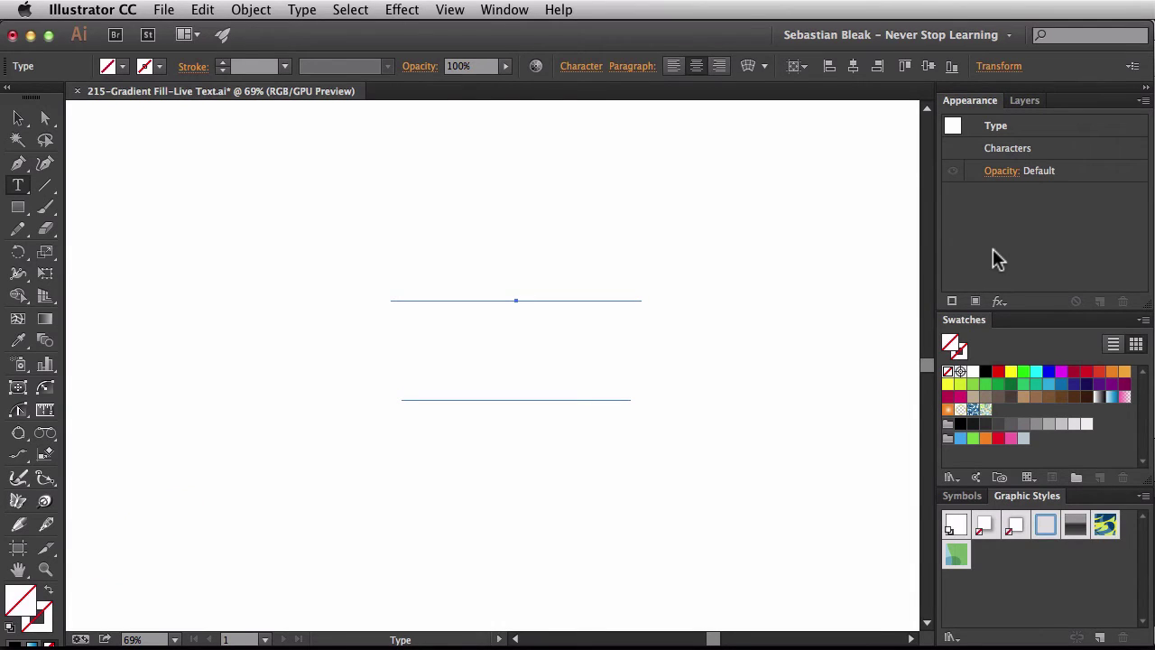
{"action": "left_click", "coordinate": [973, 302]}
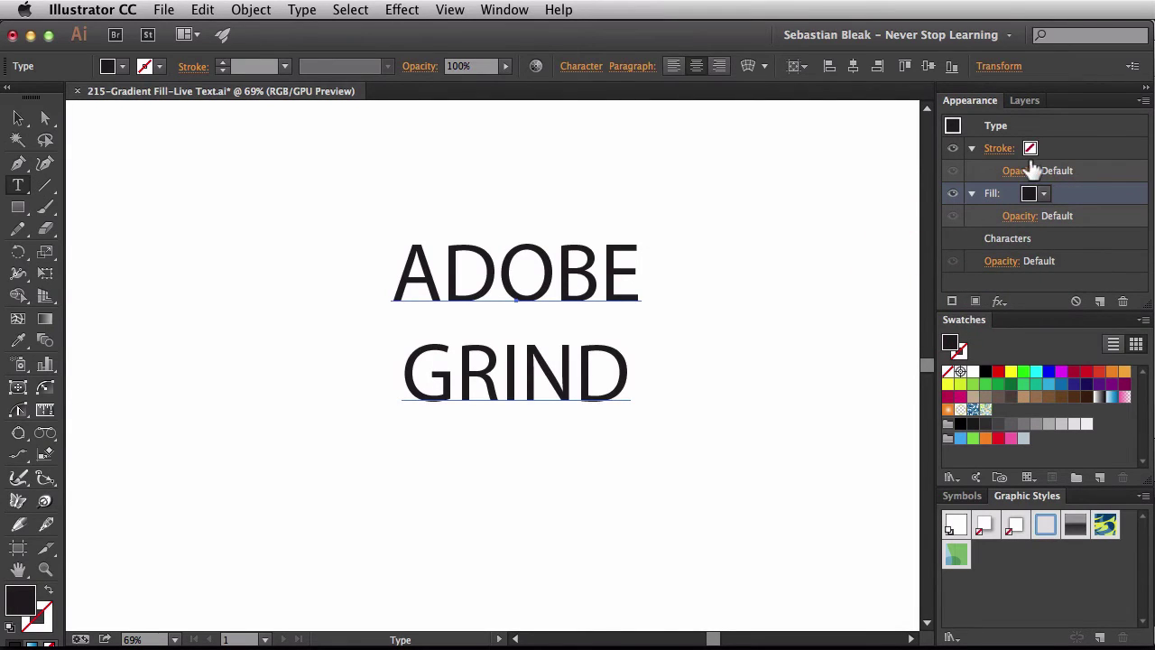
{"action": "left_click", "coordinate": [971, 148]}
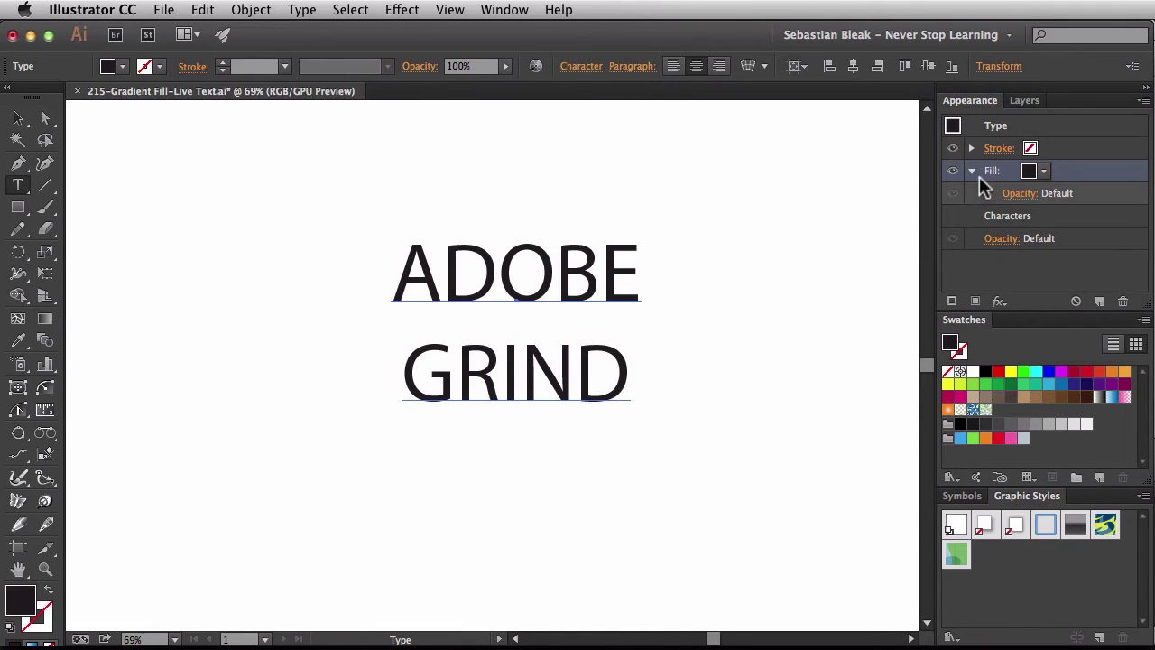
{"action": "left_click", "coordinate": [972, 171]}
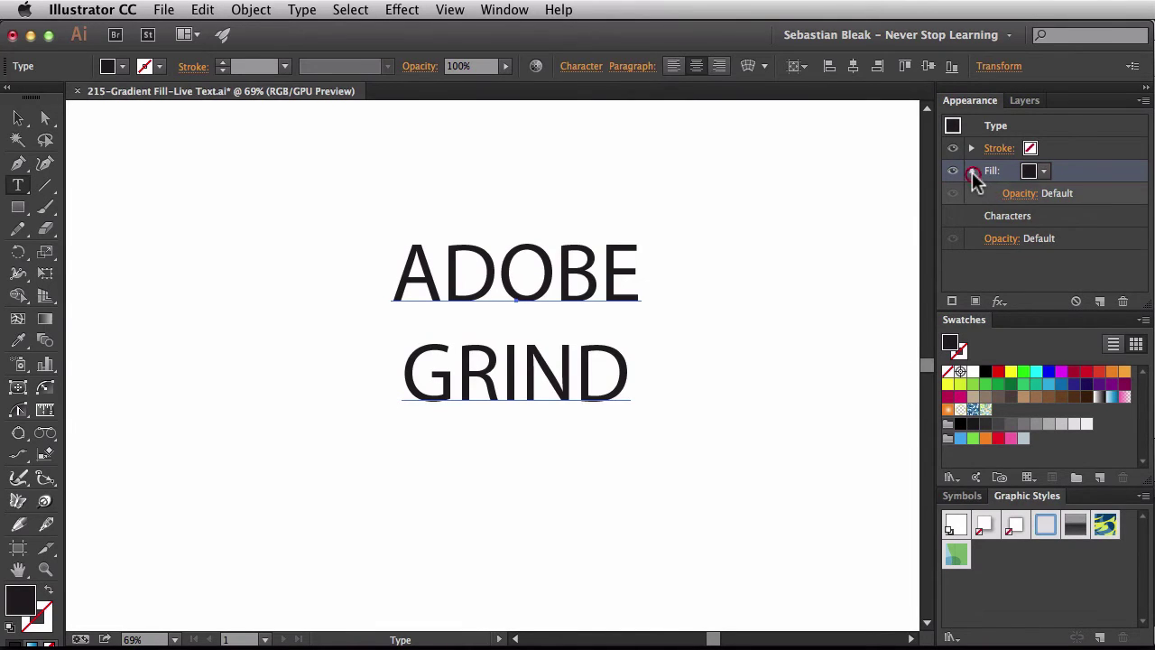
{"action": "left_click", "coordinate": [1044, 171]}
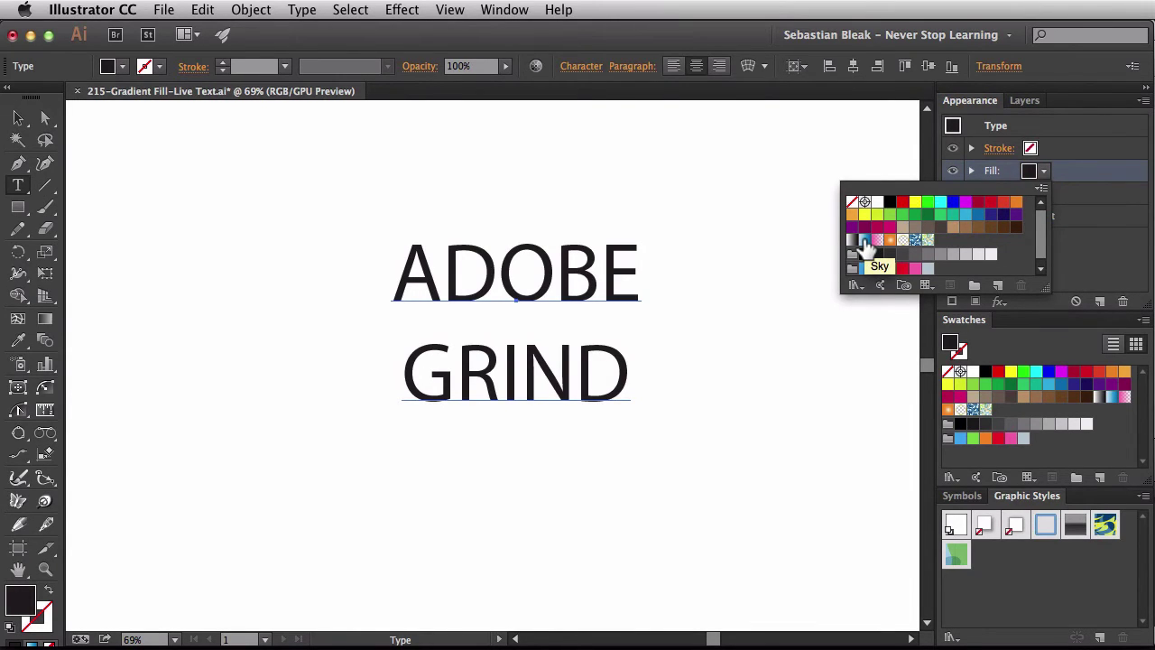
{"action": "left_click", "coordinate": [864, 241]}
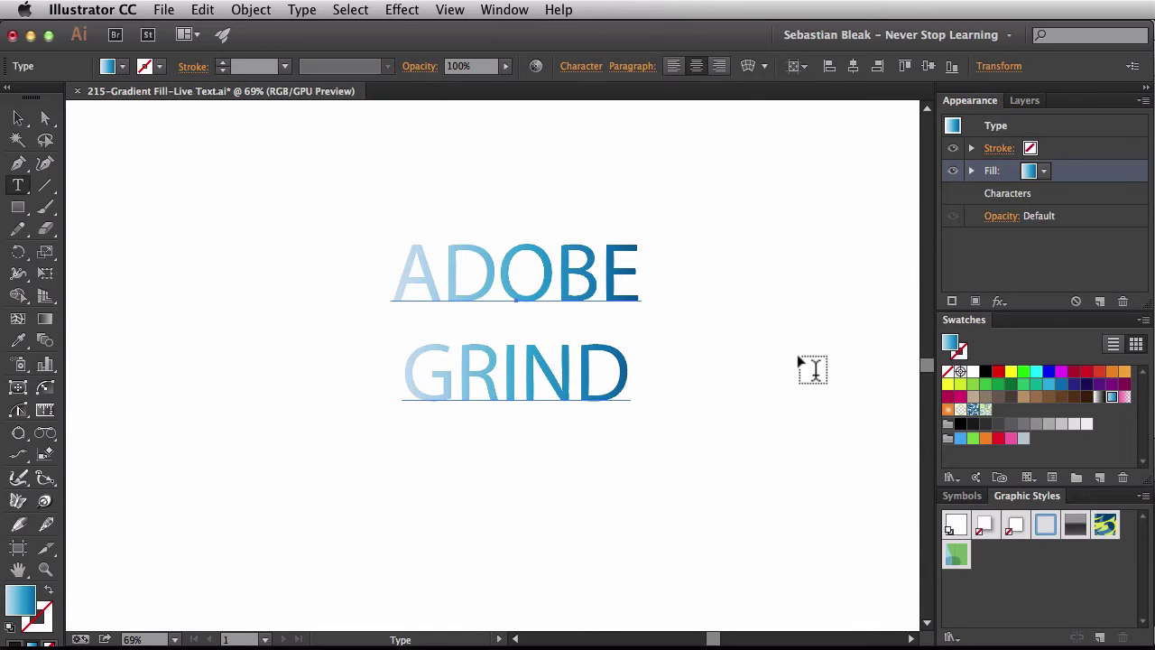
- Change the text's gradient type from linear to Radial in the Gradient panel
{"action": "key", "text": "super+F9"}
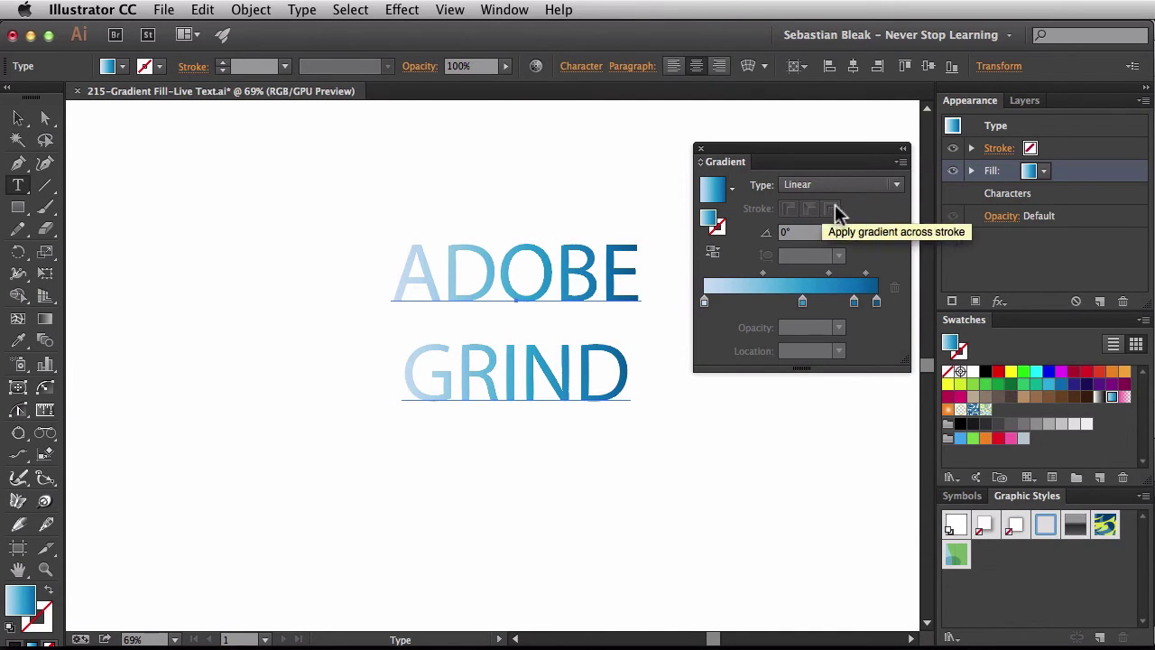
{"action": "left_click", "coordinate": [896, 186]}
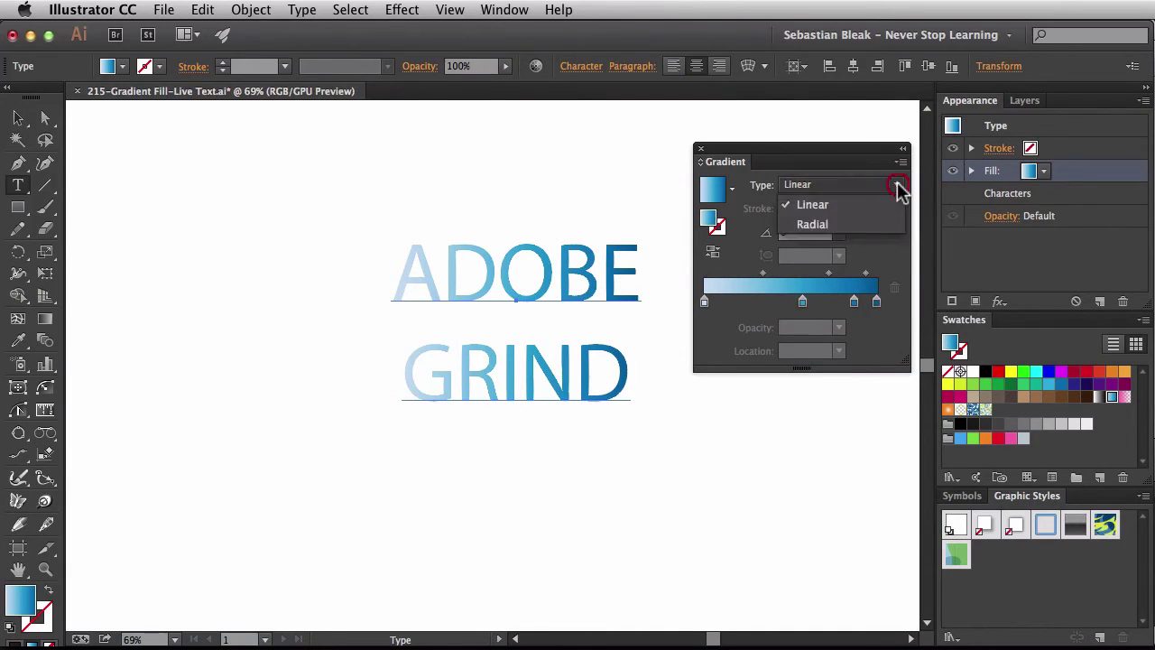
{"action": "left_click", "coordinate": [873, 226]}
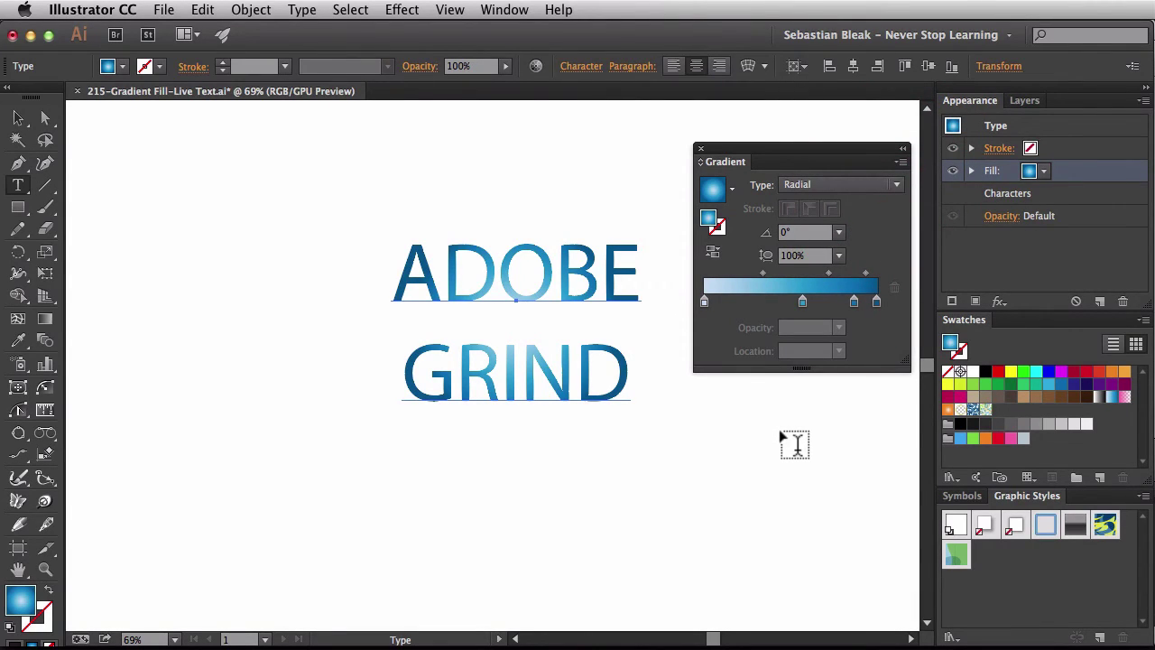
- Move the radial gradient's light centre up-left onto the A of ADOBE
{"action": "key", "text": "g"}
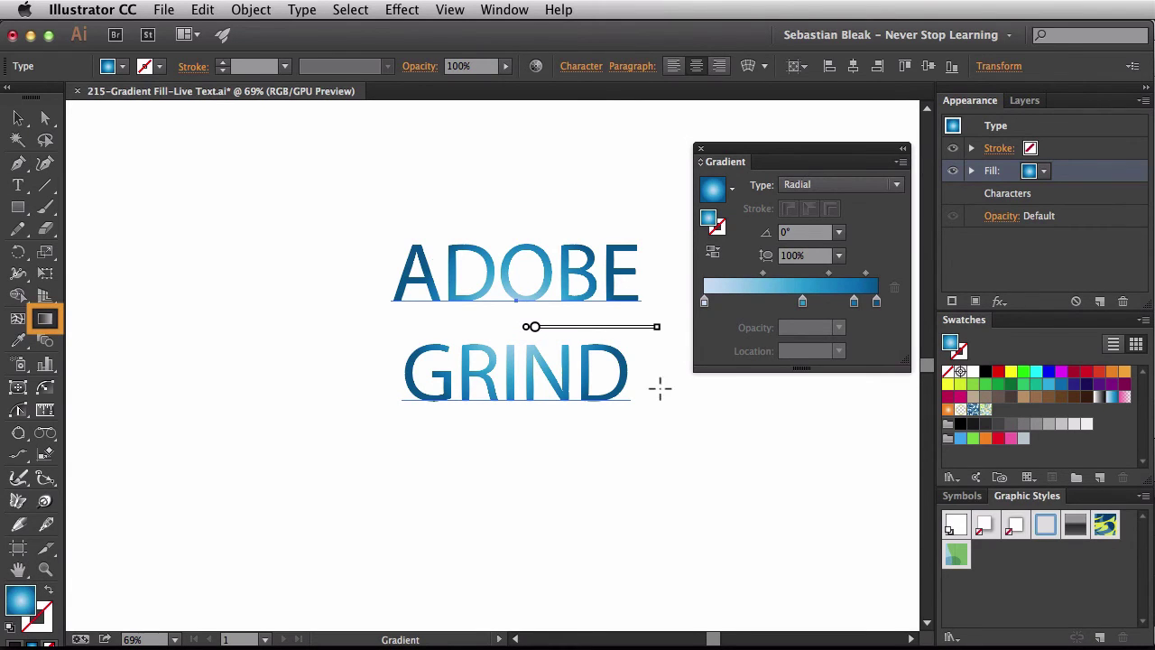
{"action": "mouse_move", "coordinate": [572, 328]}
{"action": "left_mouse_down"}
{"action": "mouse_move", "coordinate": [507, 305]}
{"action": "mouse_move", "coordinate": [451, 267]}
{"action": "left_mouse_up"}
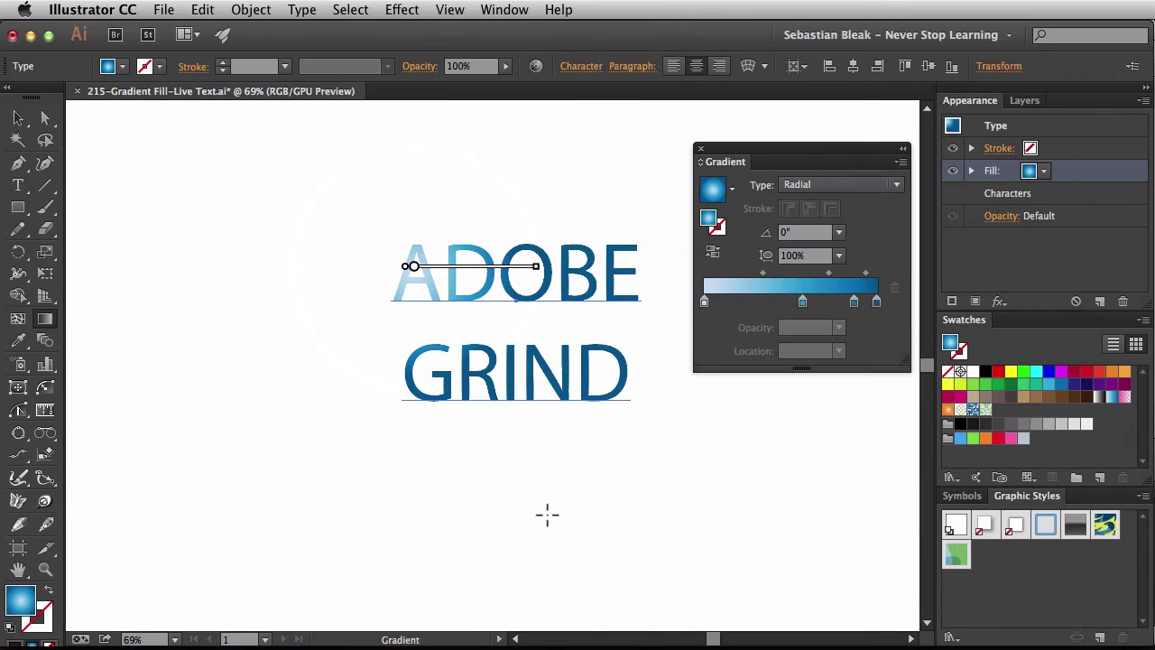
{"action": "key", "text": "t"}
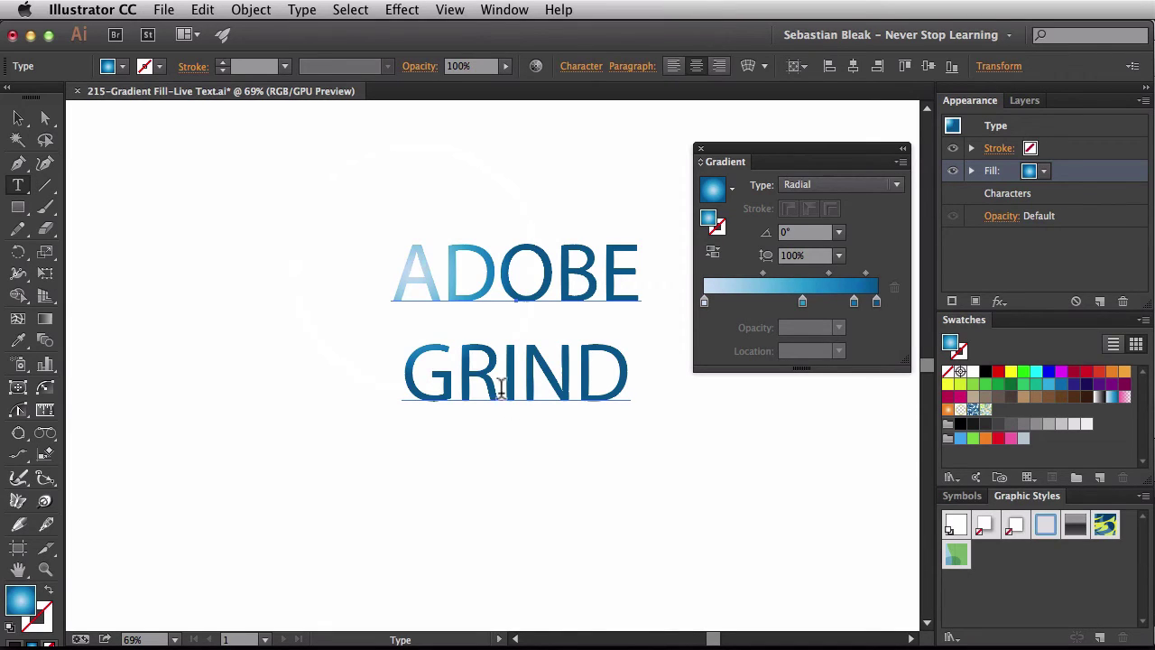
- Replace ADOBE GRIND with a person's first name on line one and surname on line two
{"action": "left_click", "coordinate": [397, 274]}
{"action": "left_click_drag", "start_coordinate": [397, 273], "coordinate": [702, 412]}
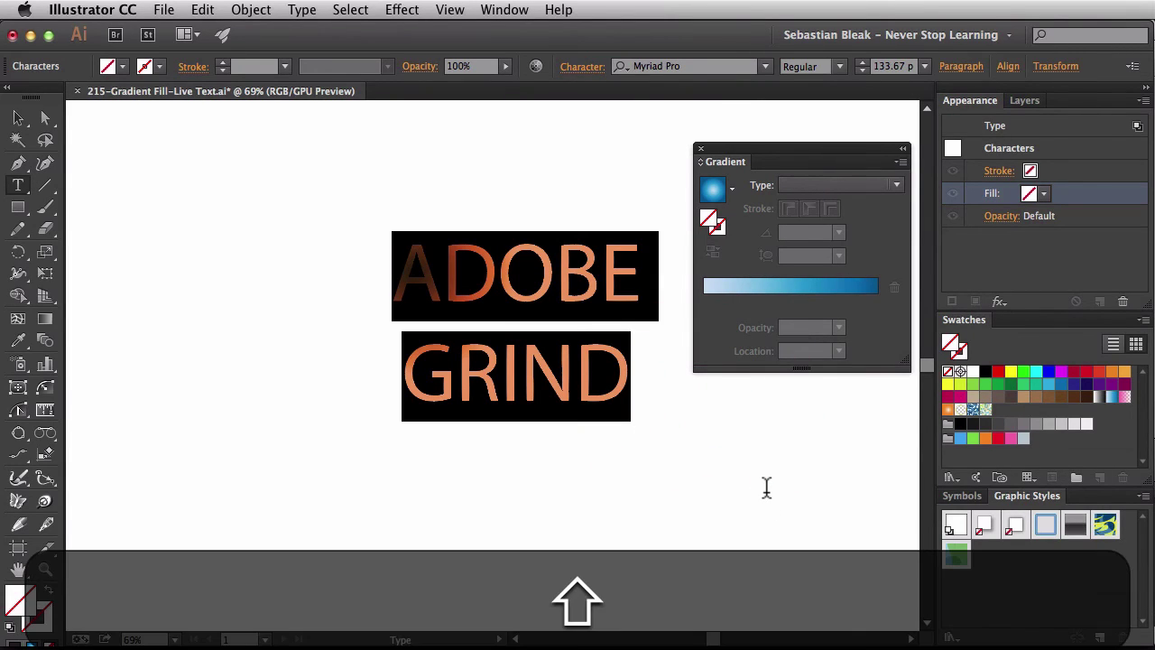
{"action": "key", "text": "shift+Return"}
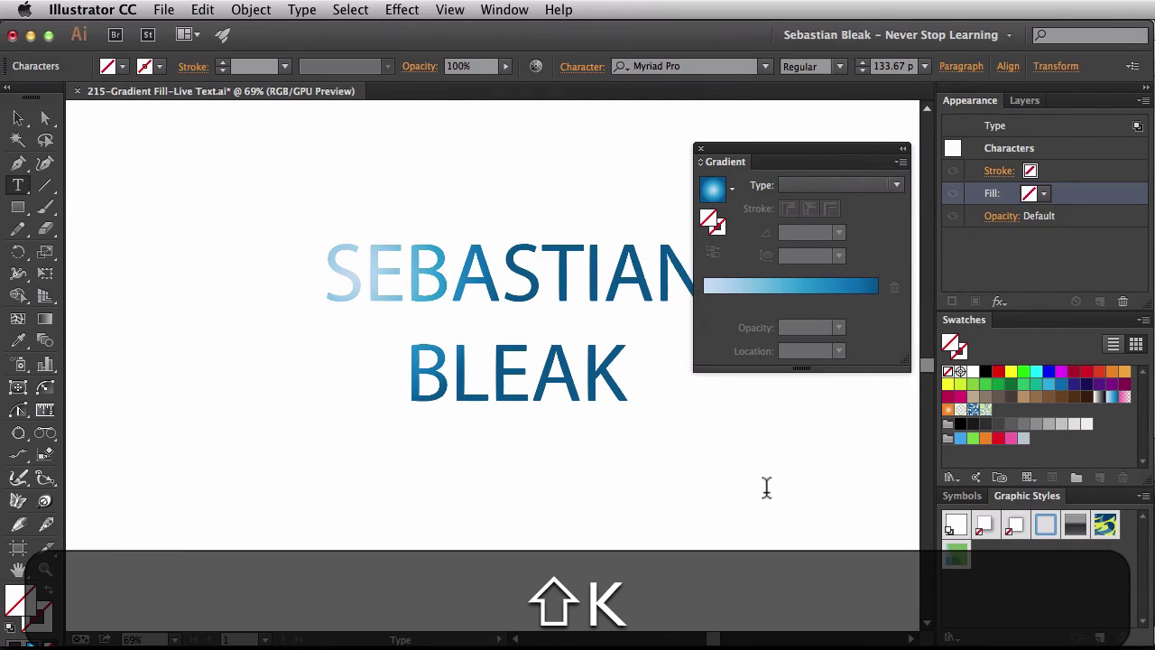
{"action": "key", "text": "shift+super+Return"}
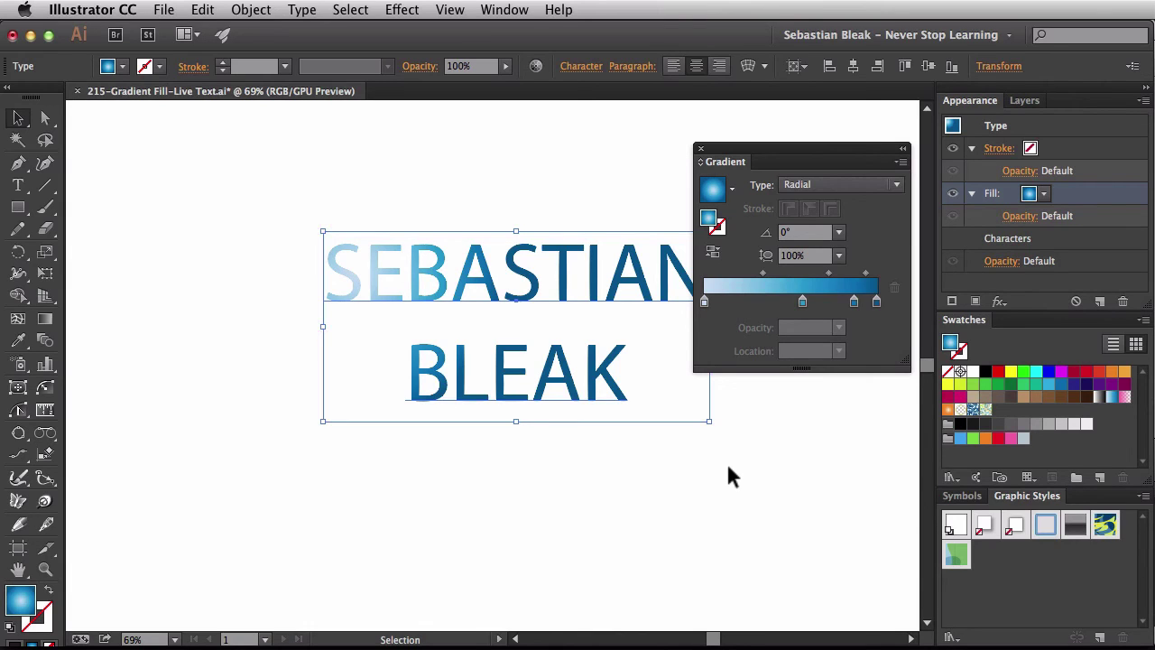
- Change the gradient text's font to DOCK11 Heavy in the Character panel
{"action": "key", "text": "super+t"}
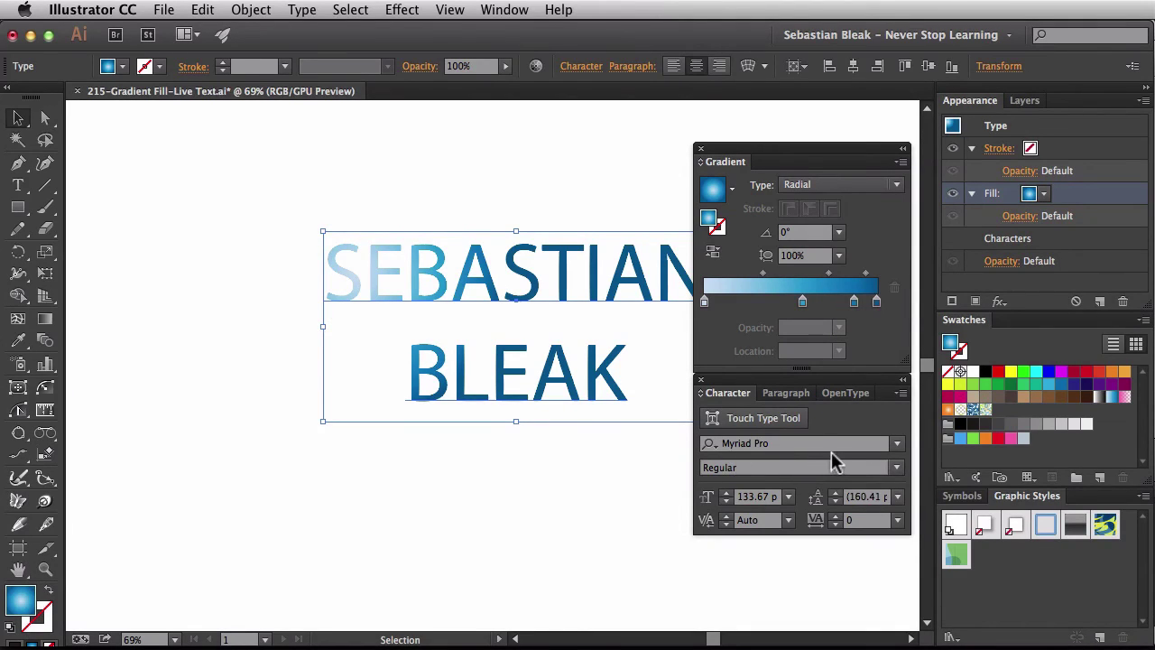
{"action": "left_click", "coordinate": [836, 445]}
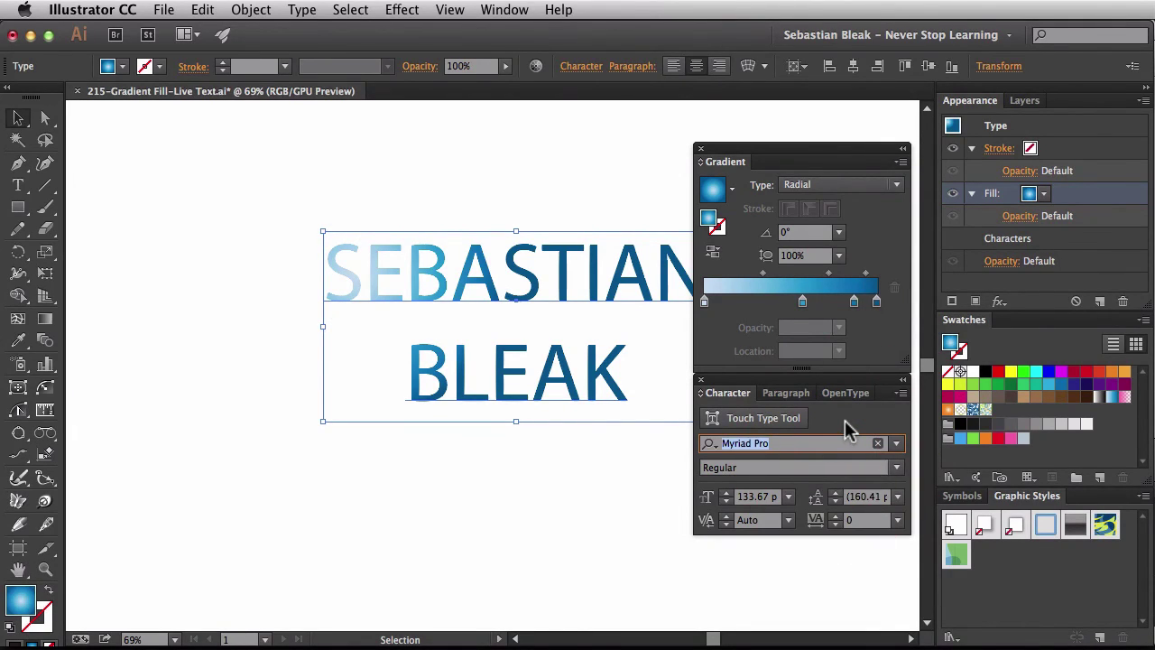
{"action": "type", "text": "doc"}
{"action": "key", "text": "Up"}
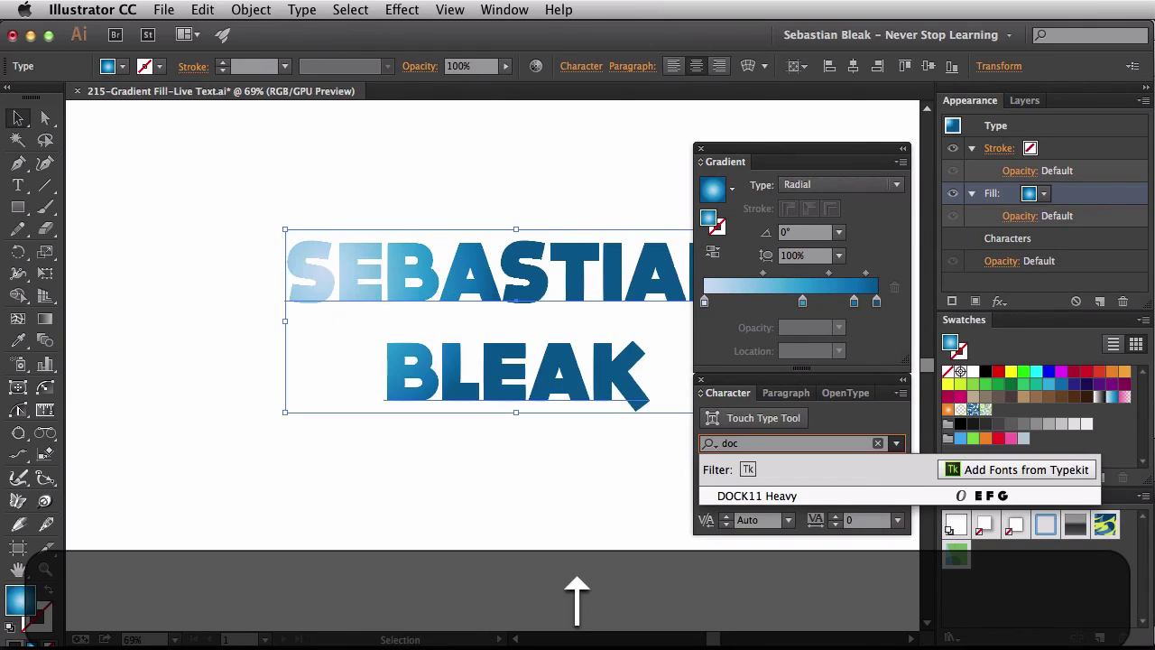
{"action": "key", "text": "Return"}
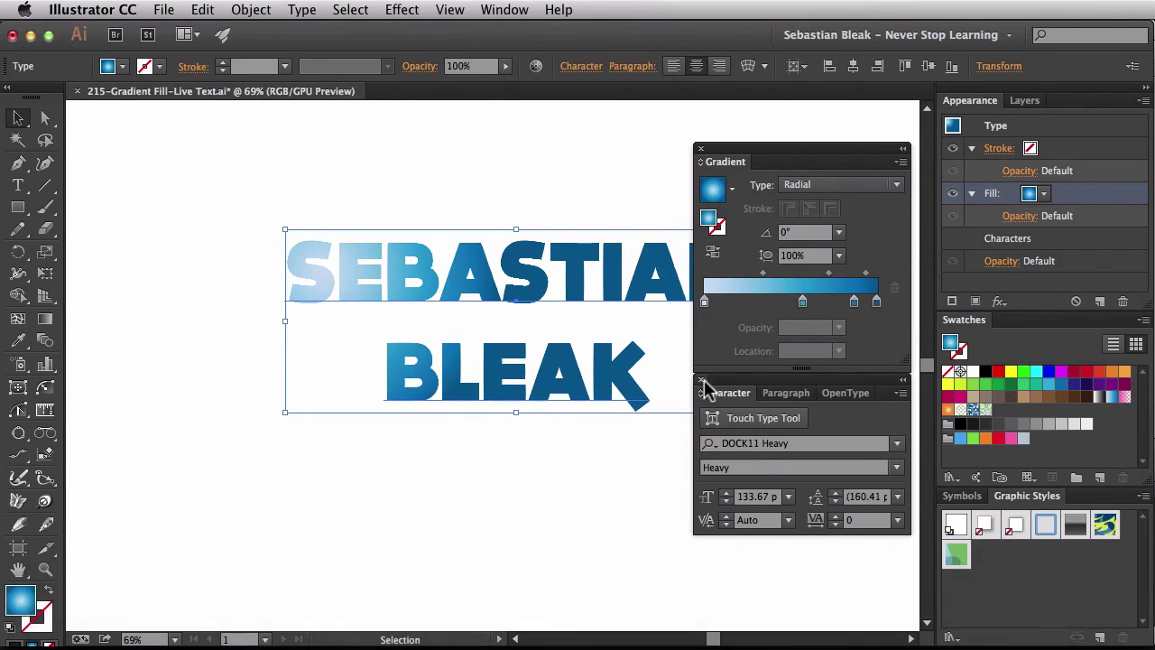
- Close the Character and Gradient panels and deselect the finished text
{"action": "left_click", "coordinate": [701, 380]}
{"action": "left_click", "coordinate": [700, 148]}
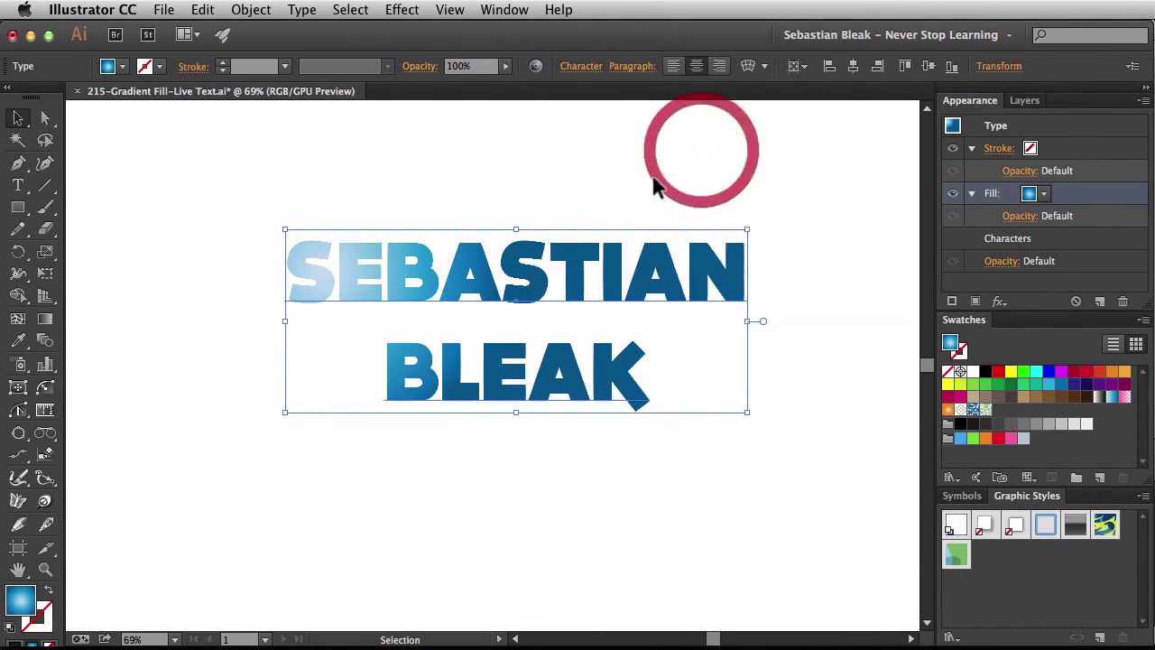
{"action": "key", "text": "v"}
{"action": "left_click", "coordinate": [569, 182]}
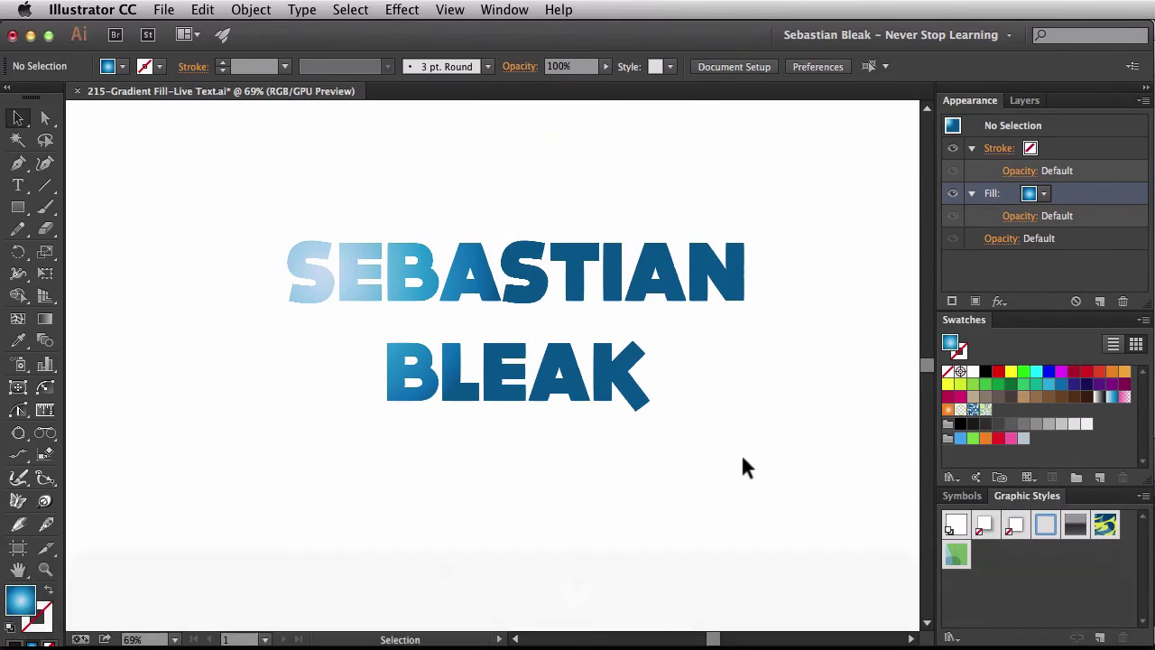